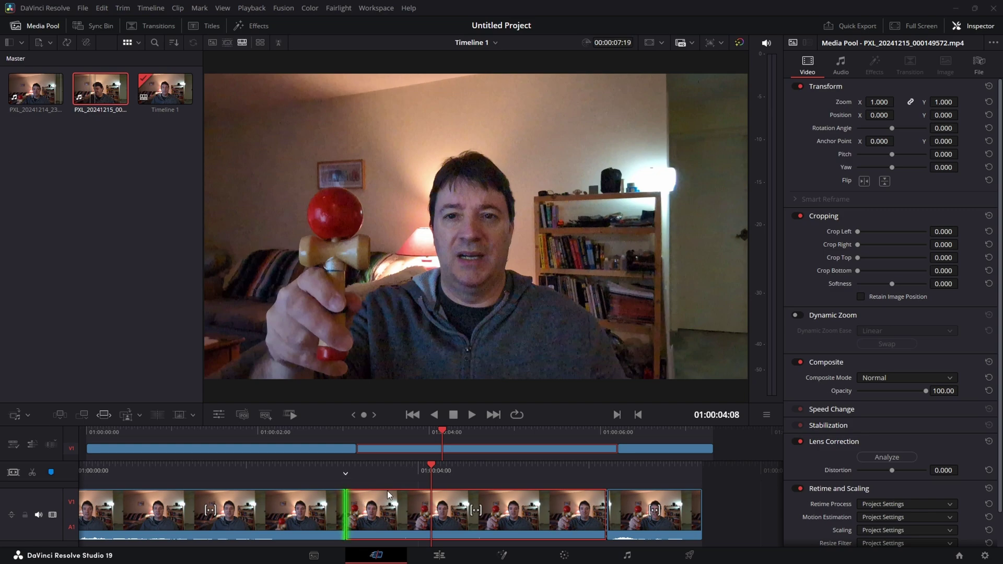
# Open the middle timeline clip in Fusion and add Ellipse, Background and Merge nodes
pyautogui.click(456, 512)
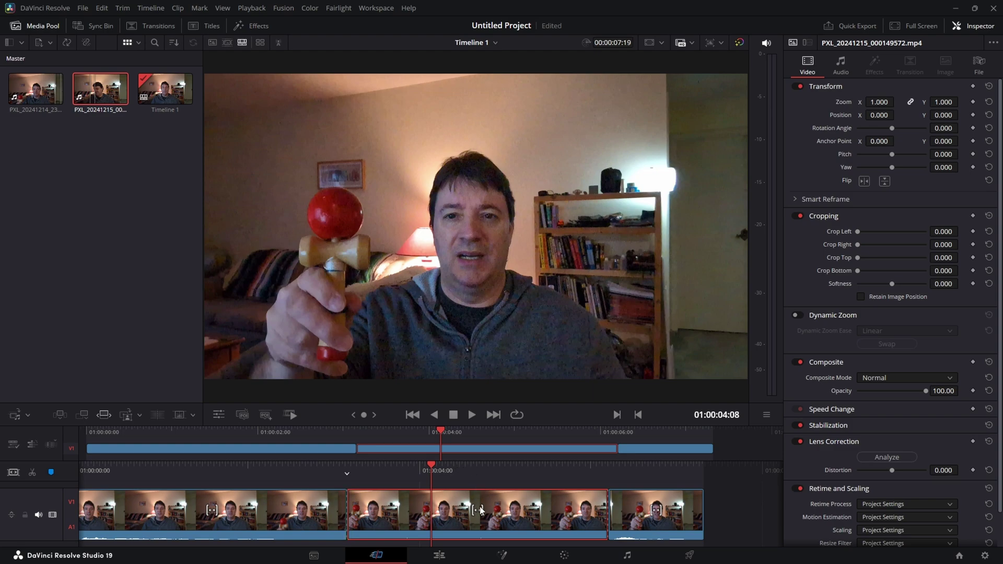
pyautogui.click(501, 557)
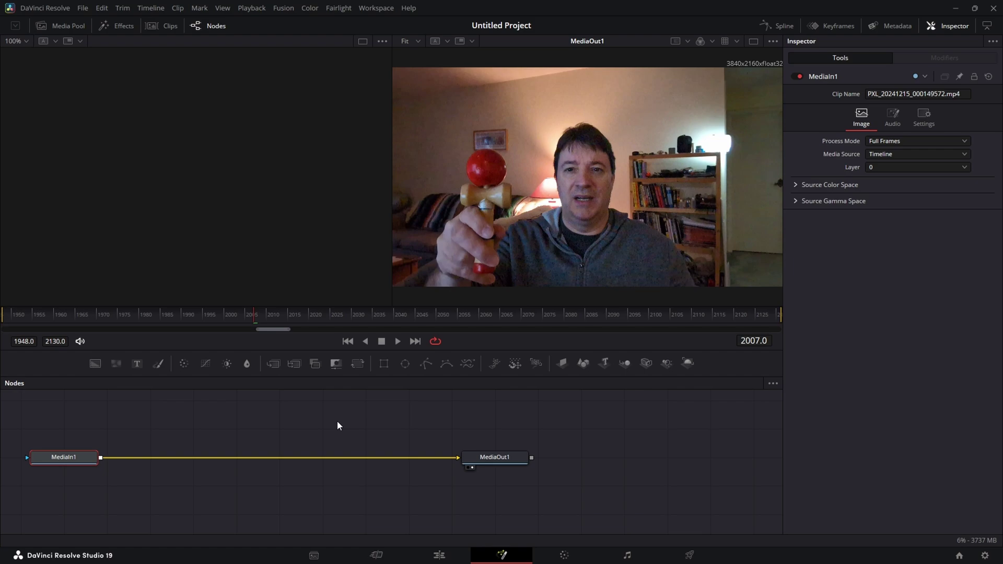
pyautogui.click(405, 365)
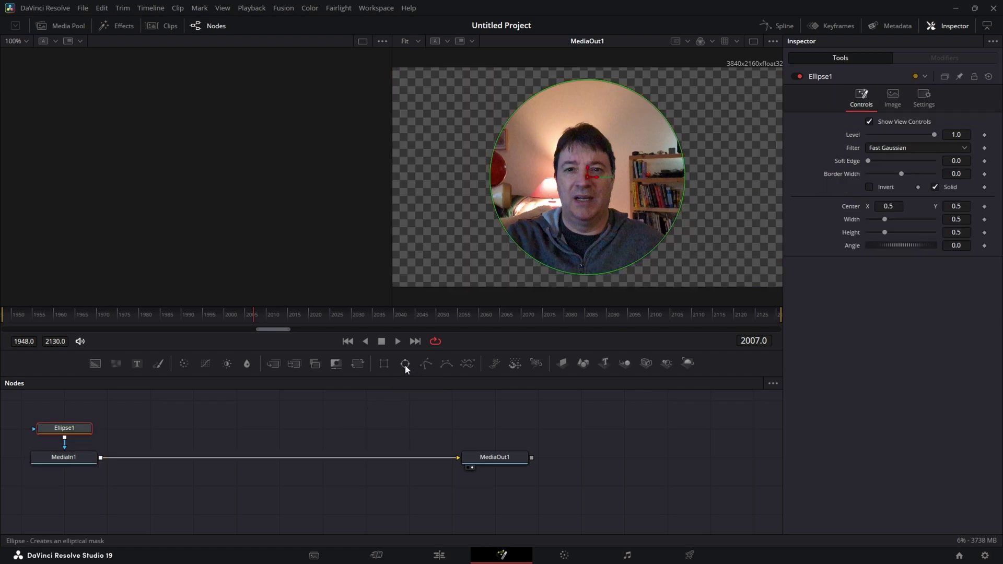
pyautogui.click(95, 364)
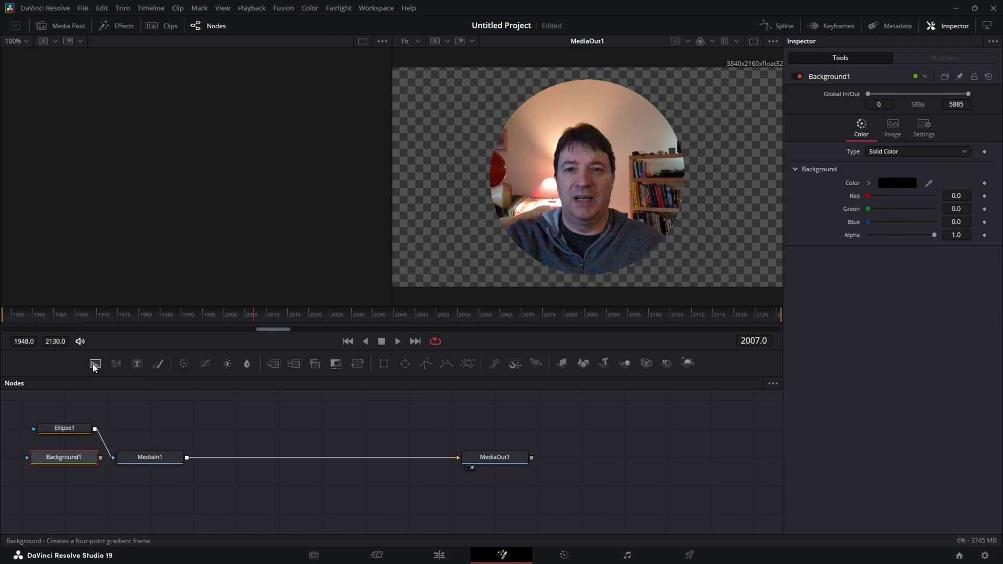
pyautogui.click(271, 366)
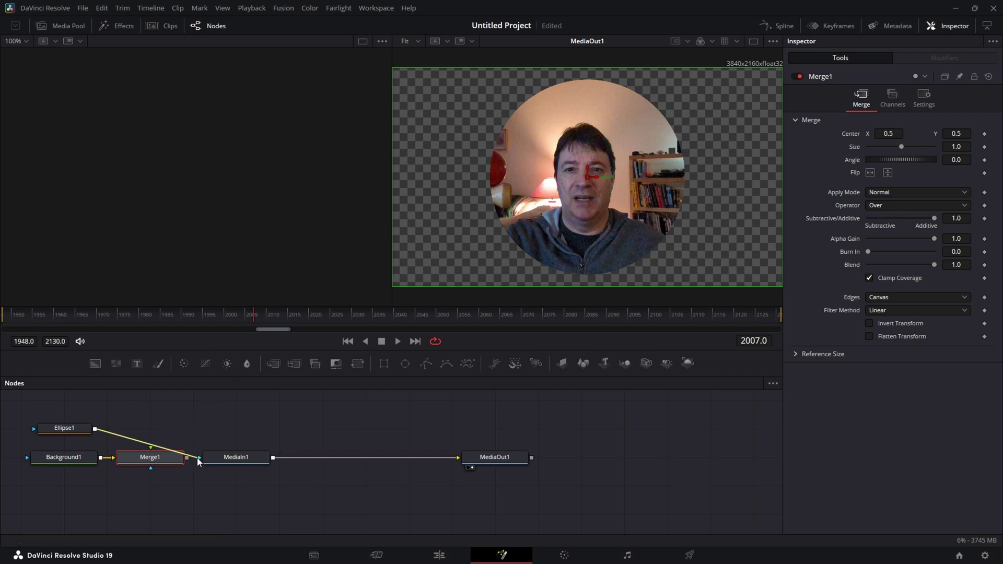
# Disconnect the existing node links and stack Ellipse1, Background1 and Merge1 vertically between MediaIn1 and MediaOut1
pyautogui.moveTo(199, 459); pyautogui.dragTo(126, 454)
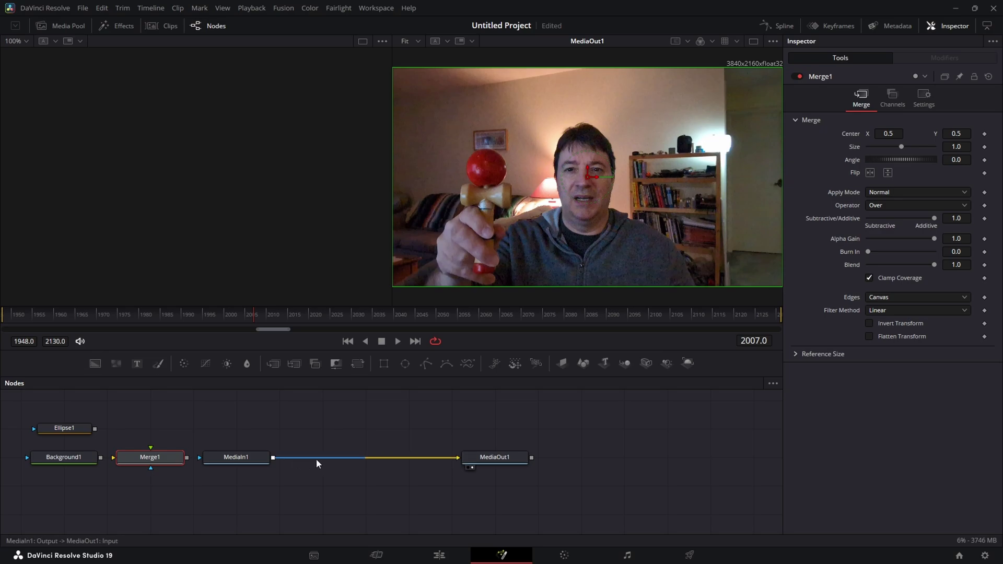
pyautogui.moveTo(433, 458); pyautogui.dragTo(365, 459)
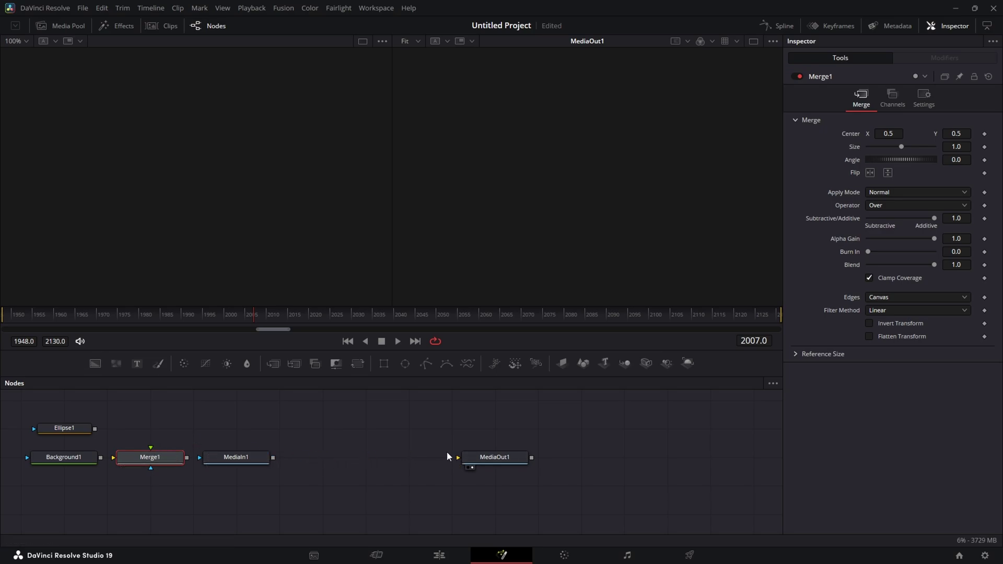
pyautogui.moveTo(491, 461); pyautogui.dragTo(517, 464)
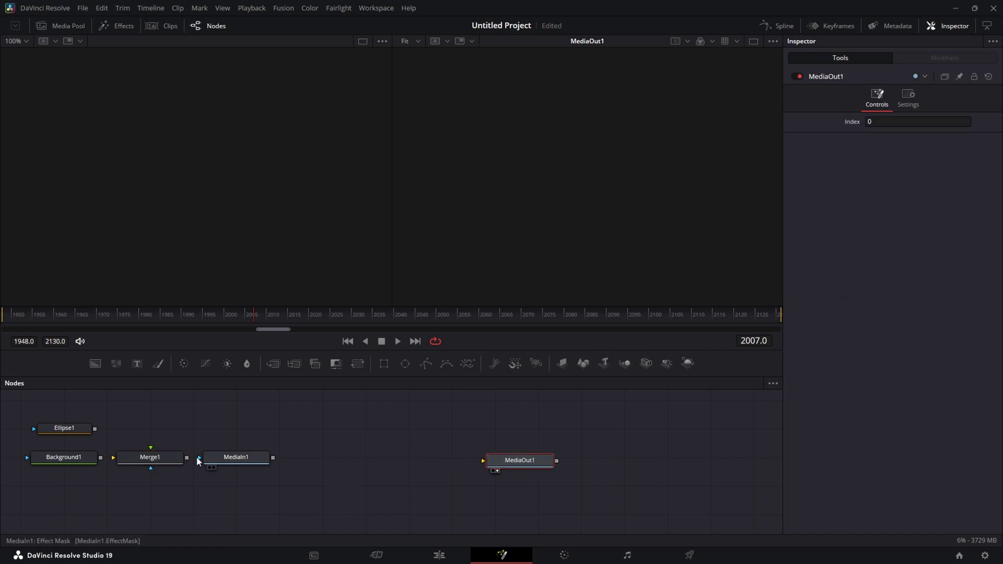
pyautogui.moveTo(157, 459); pyautogui.dragTo(387, 462)
pyautogui.moveTo(71, 459); pyautogui.dragTo(381, 438)
pyautogui.moveTo(58, 428); pyautogui.dragTo(370, 404)
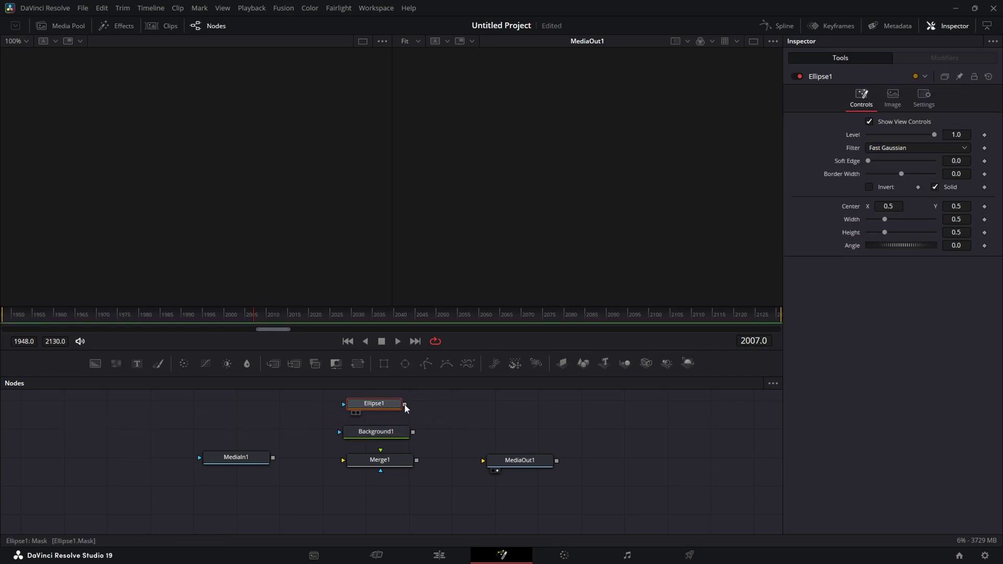
# Connect Ellipse1 as Background1's mask, MediaIn1 as Merge1's background, Background1 as its foreground, and Merge1 to MediaOut1
pyautogui.moveTo(407, 408); pyautogui.dragTo(340, 432)
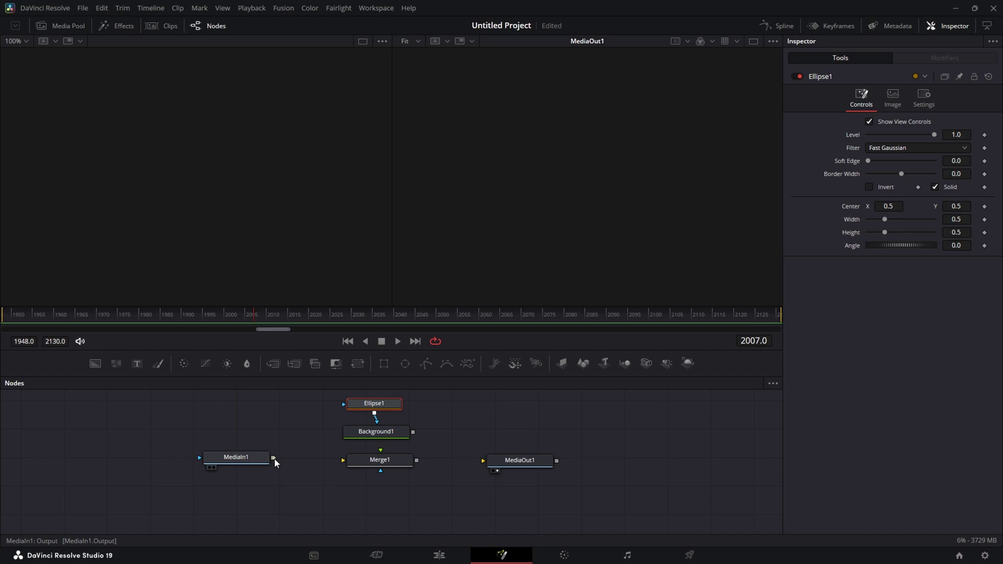
pyautogui.moveTo(273, 459); pyautogui.dragTo(348, 462)
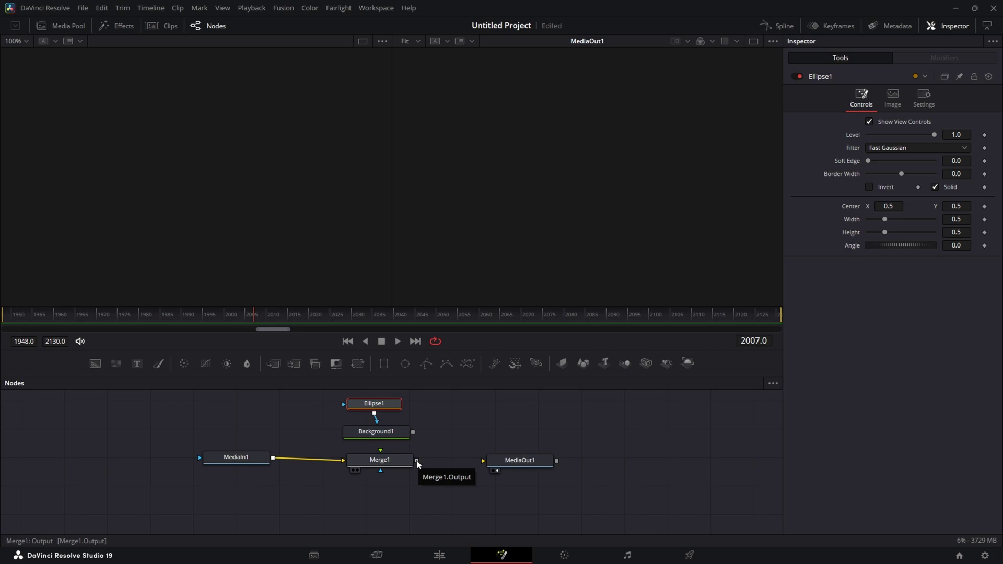
pyautogui.moveTo(417, 461); pyautogui.dragTo(486, 462)
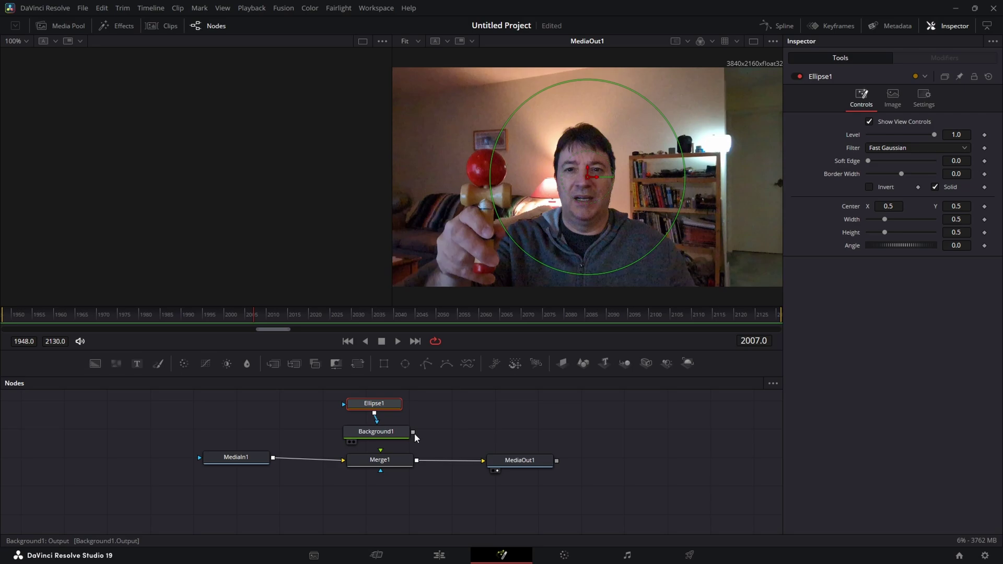
pyautogui.moveTo(415, 435); pyautogui.dragTo(378, 454)
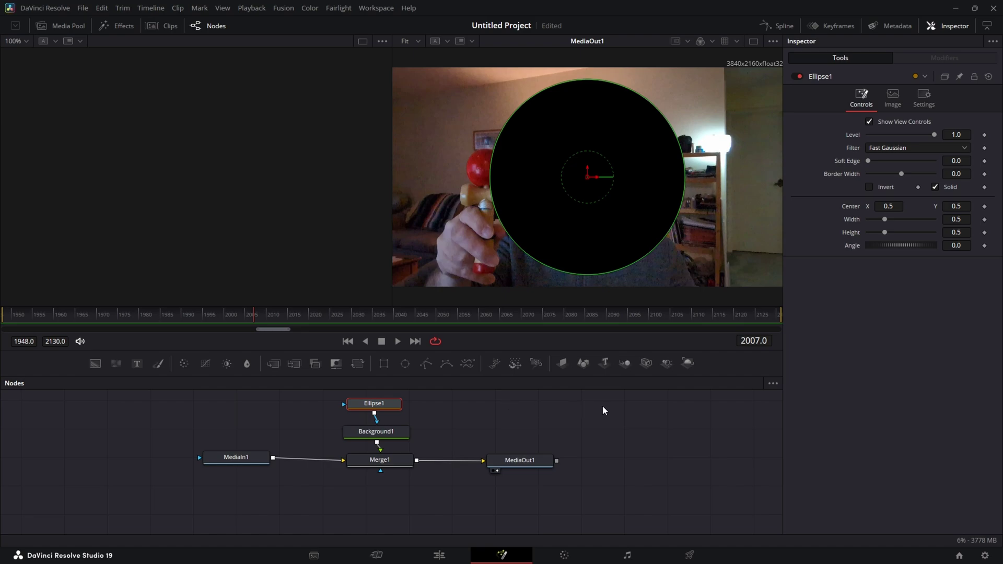
# Turn off Solid for Ellipse1 and set its border width to 0.002
pyautogui.click(935, 187)
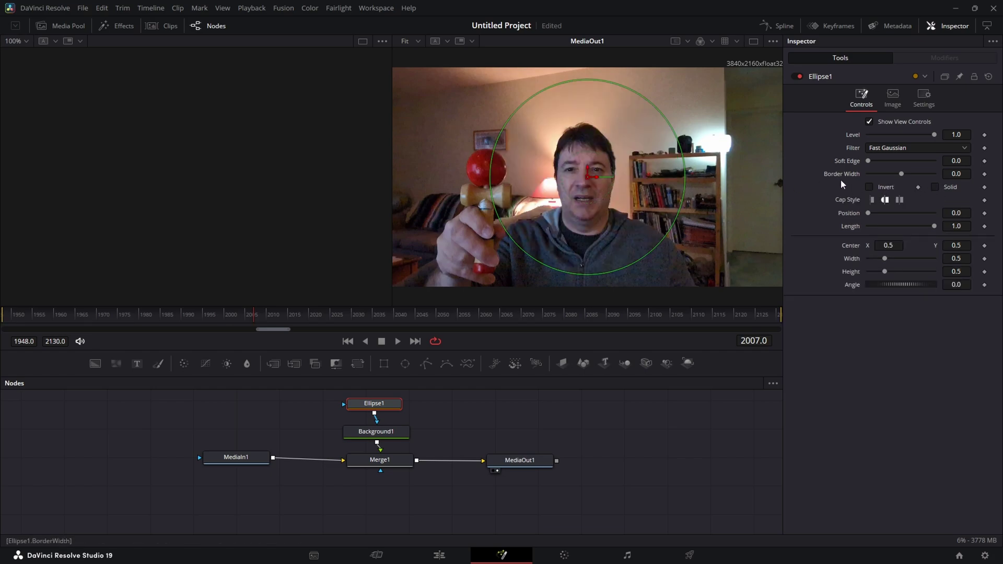
pyautogui.click(965, 175)
pyautogui.write('02')
pyautogui.press('Tab')
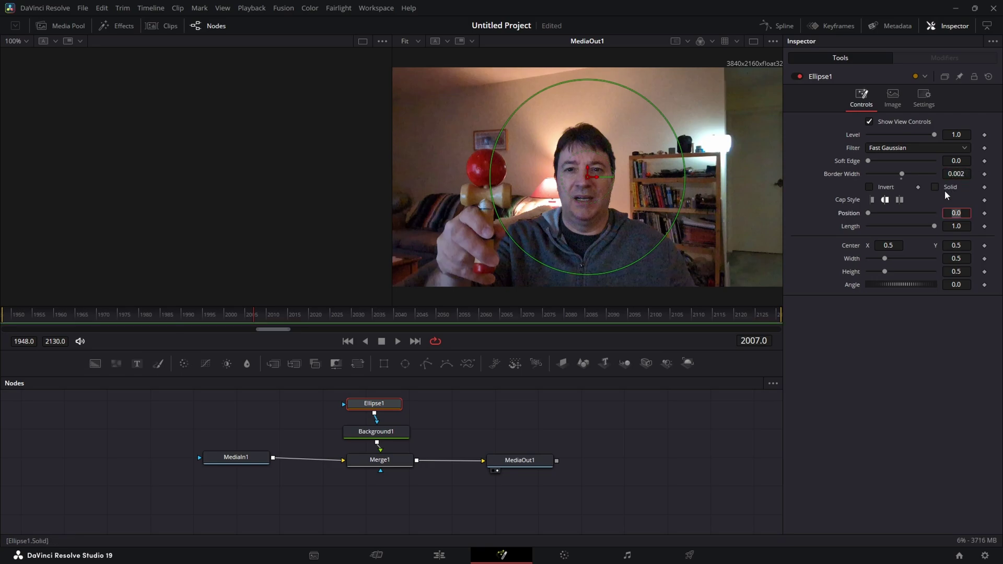
# Set Background1's color to the basic blue #0055ff
pyautogui.click(388, 434)
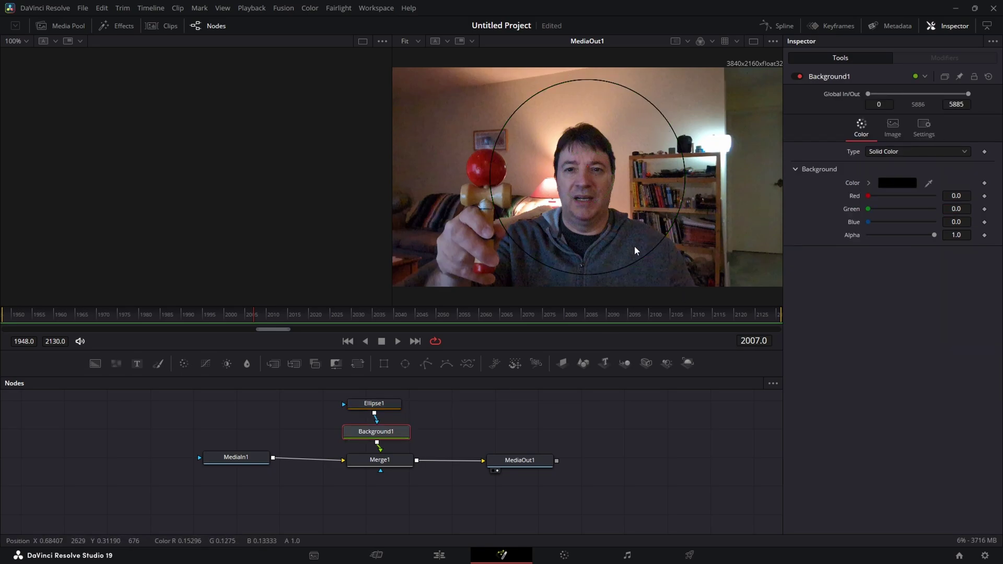
pyautogui.click(894, 183)
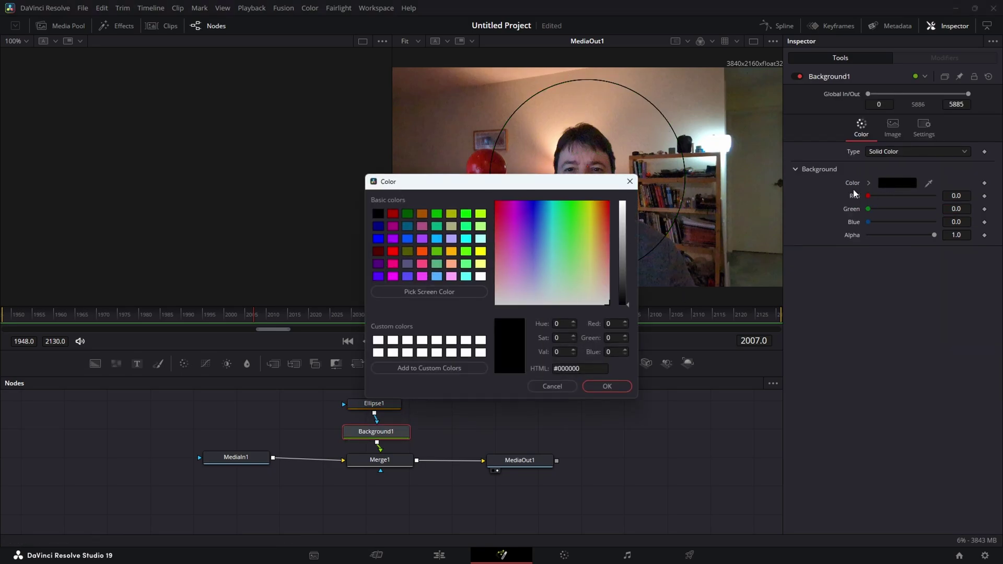
pyautogui.click(394, 253)
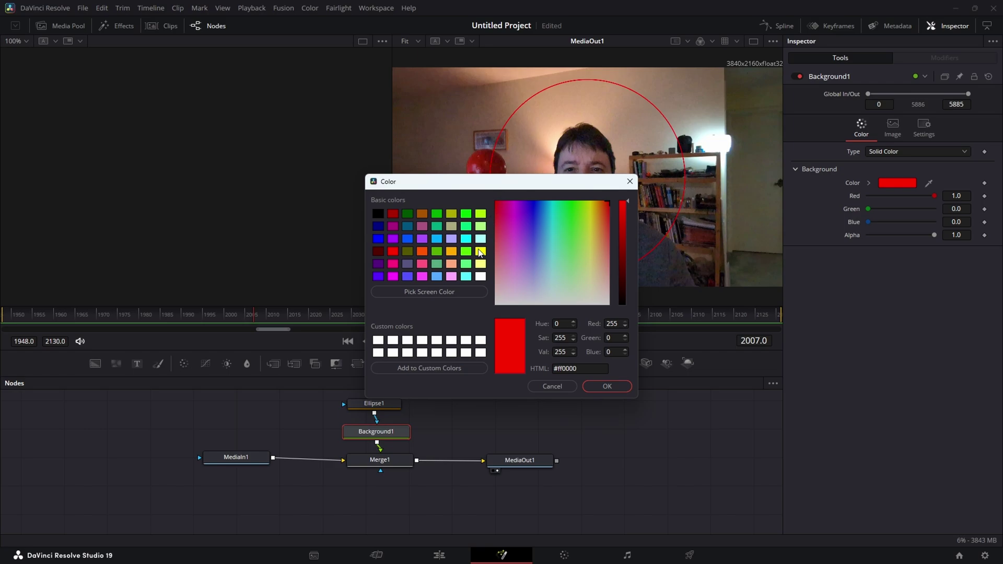
pyautogui.click(410, 238)
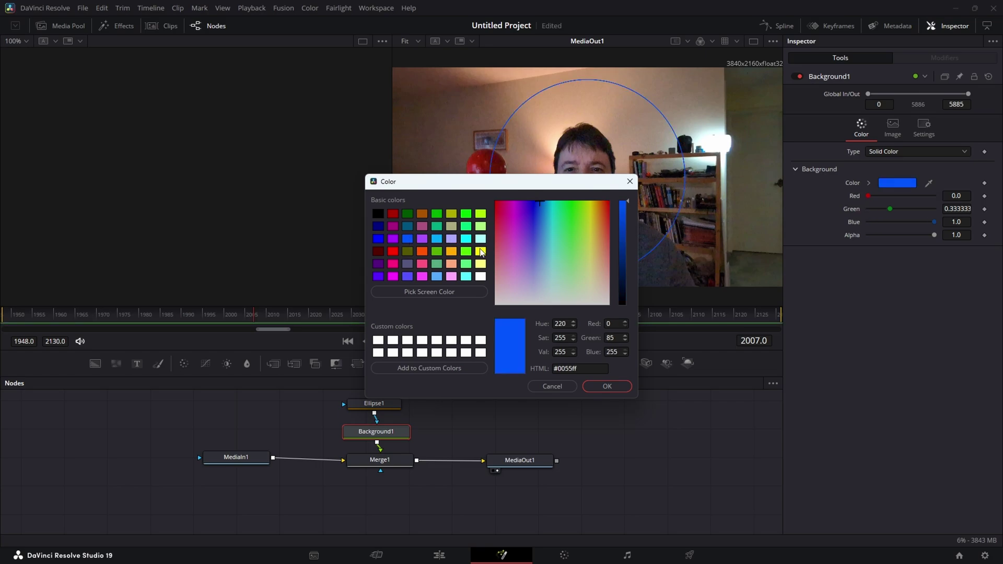
pyautogui.click(593, 386)
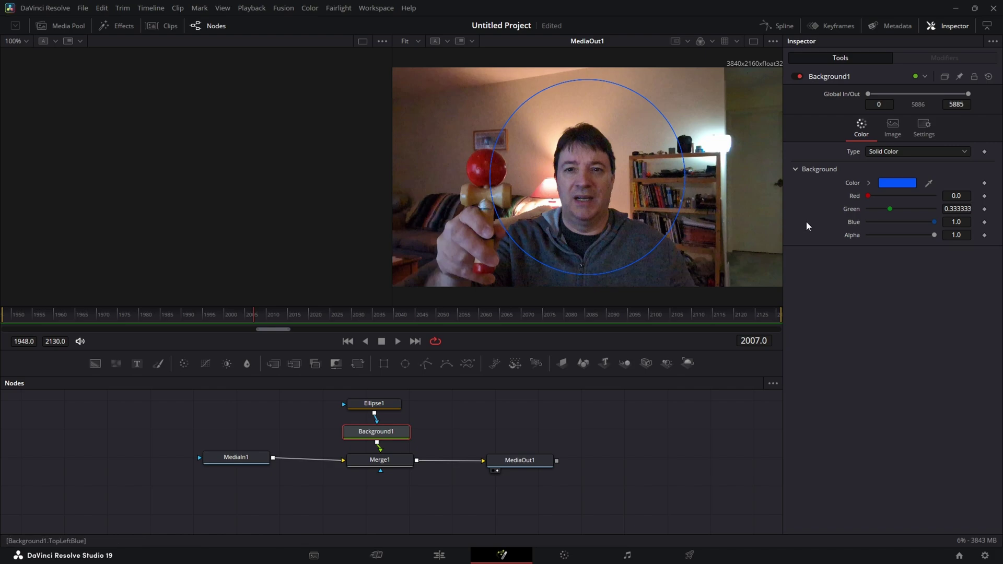
# Set Ellipse1's border width to 0.005
pyautogui.click(381, 405)
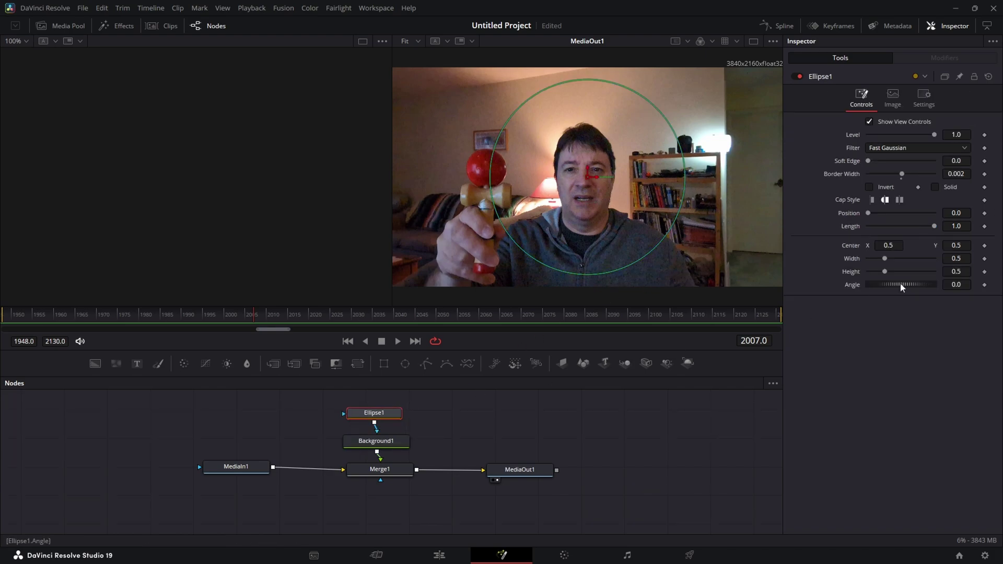
pyautogui.click(966, 174)
pyautogui.press('BackSpace')
pyautogui.write('5')
pyautogui.press('Tab')
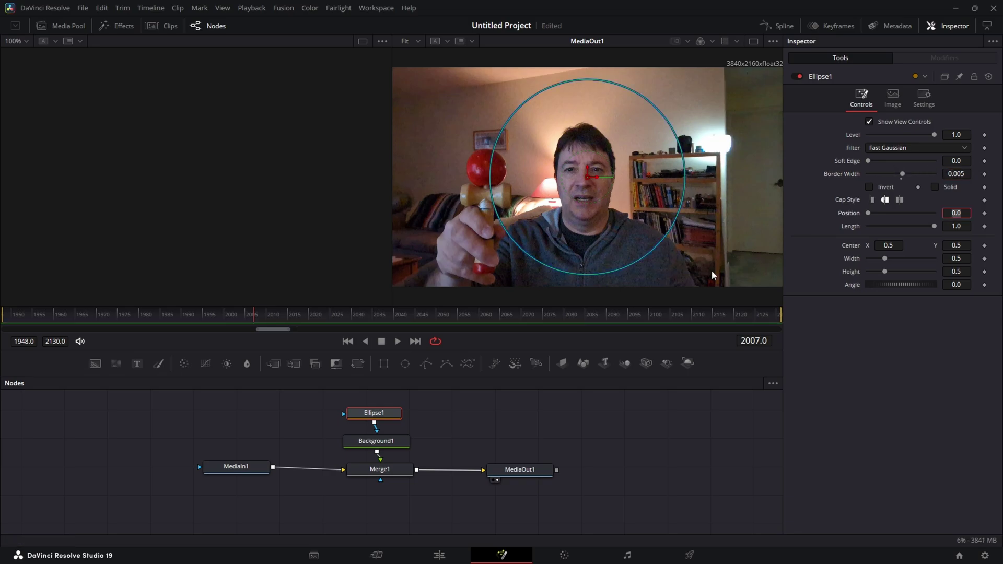
# Resize and move Ellipse1 to ring the red ball, about 0.149 wide and 0.155 high, centered at about X 0.238, Y 0.538
pyautogui.click(379, 414)
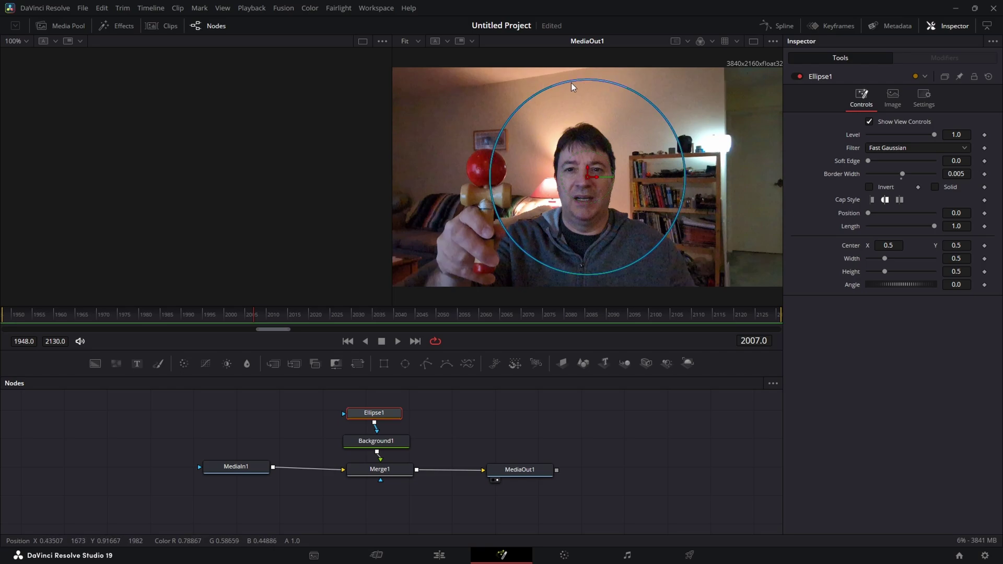
pyautogui.moveTo(579, 78); pyautogui.dragTo(578, 145)
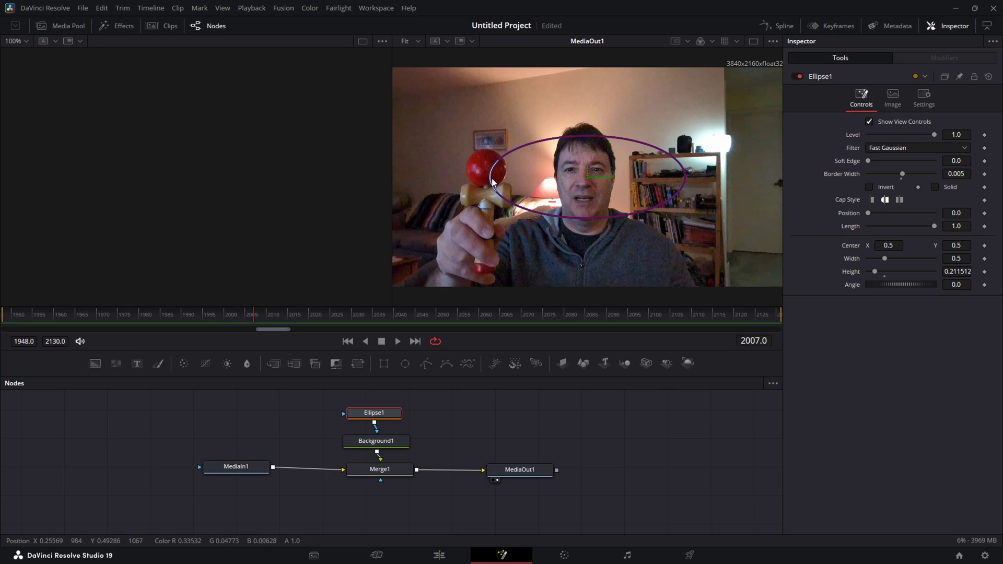
pyautogui.moveTo(491, 177); pyautogui.dragTo(563, 172)
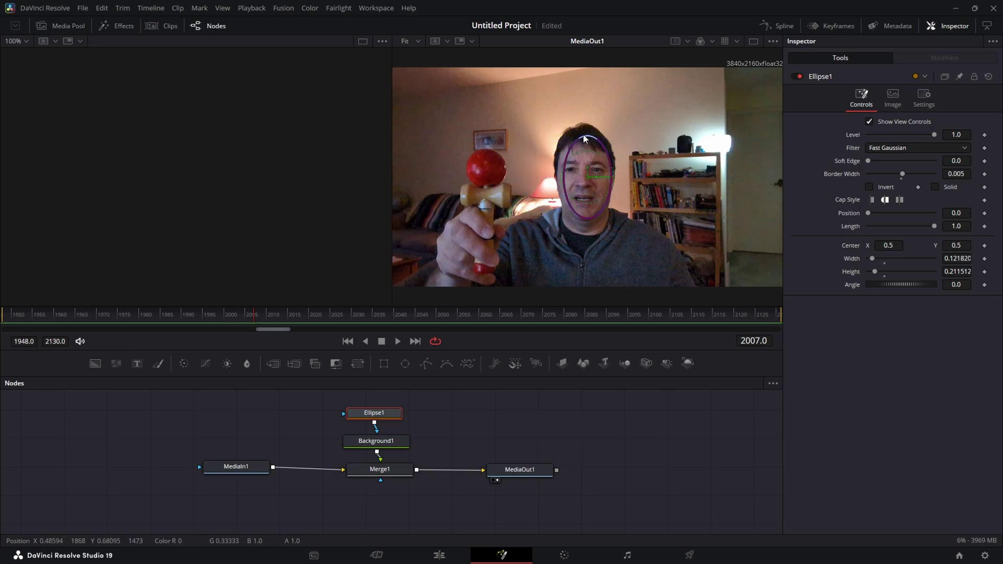
pyautogui.moveTo(584, 136); pyautogui.dragTo(457, 175)
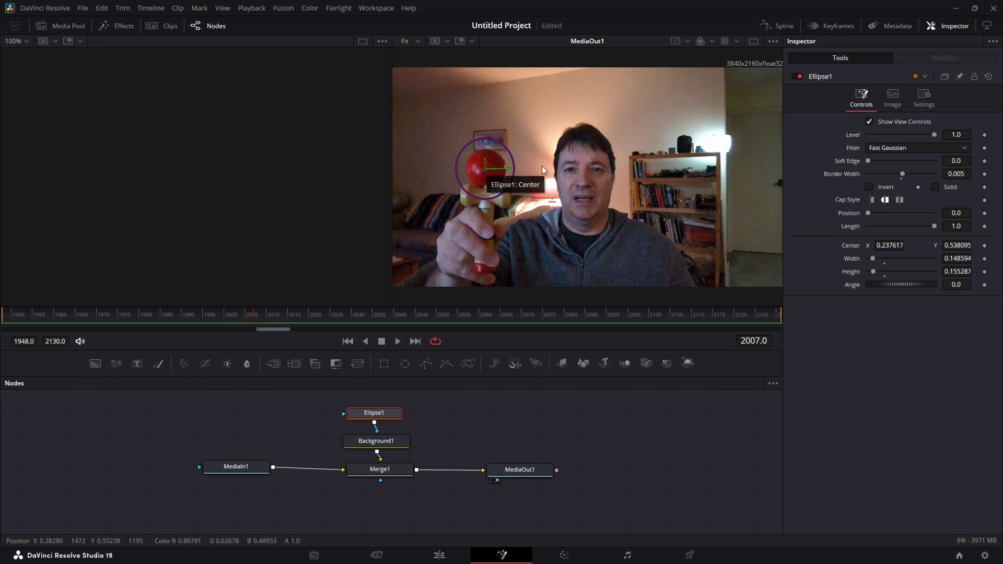
# Set Background1's Global In/Out range to 1948 through 2130
pyautogui.click(381, 442)
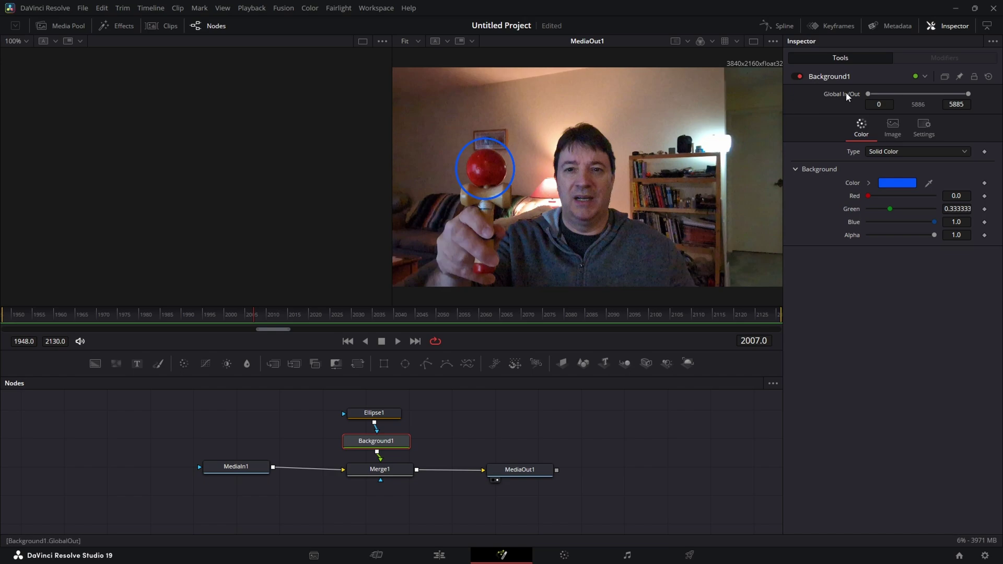
pyautogui.click(879, 104)
pyautogui.write('1948')
pyautogui.click(956, 104)
pyautogui.write('2130')
pyautogui.press('Return')
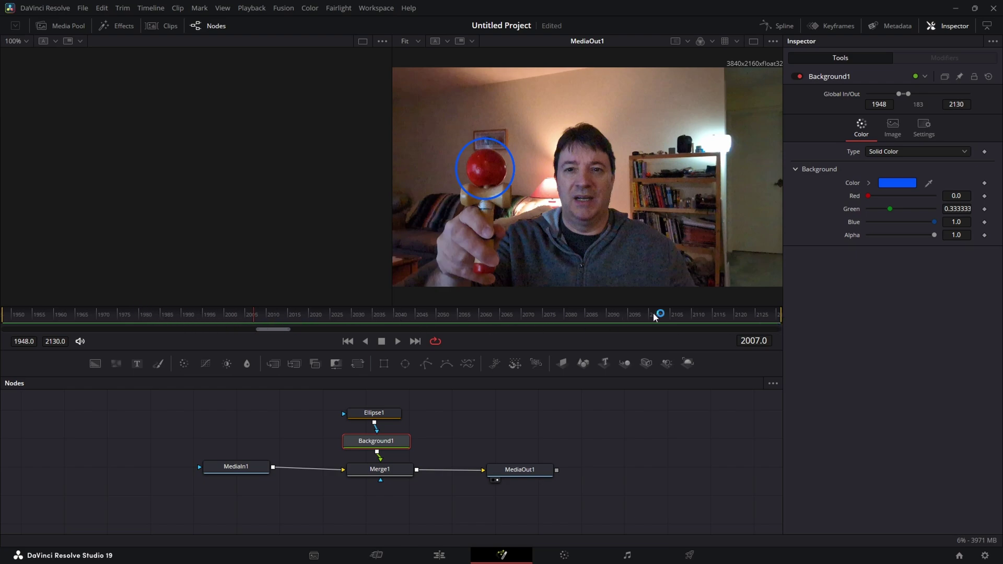
# Preview the circle by scrubbing the Fusion clip, return to the Cut page and scrub the timeline into the last clip
pyautogui.moveTo(253, 312); pyautogui.dragTo(193, 313)
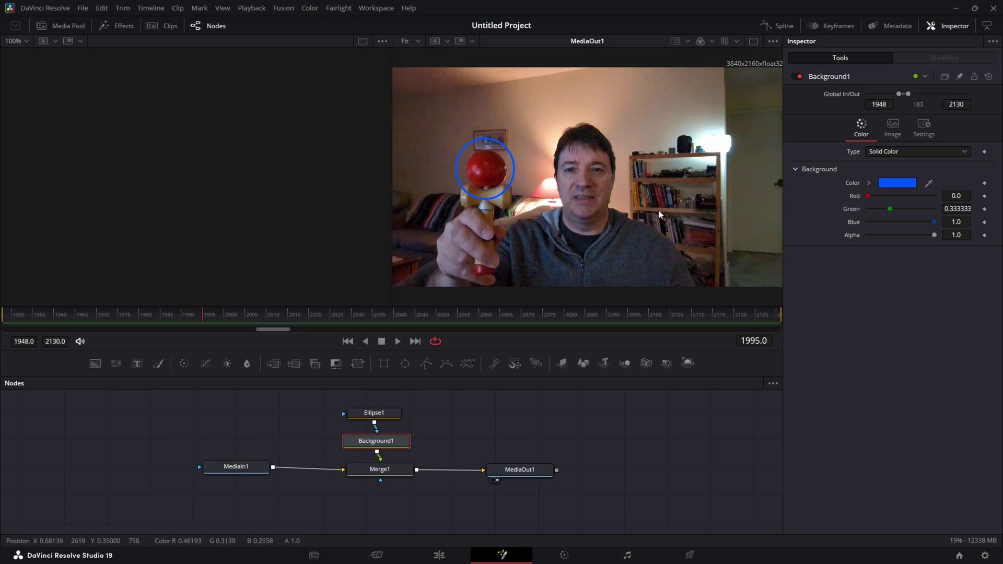
pyautogui.click(376, 555)
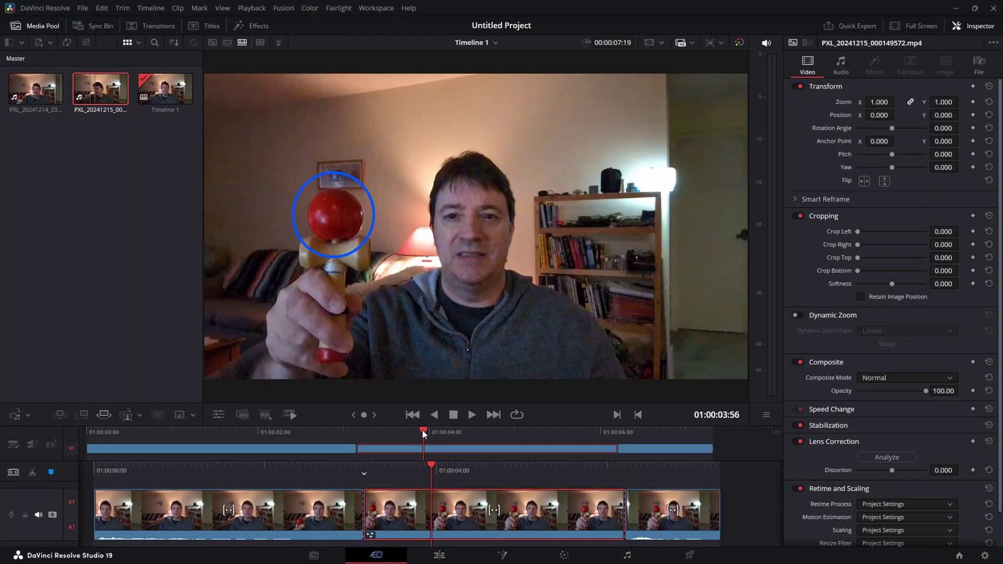
pyautogui.moveTo(422, 430); pyautogui.dragTo(649, 432)
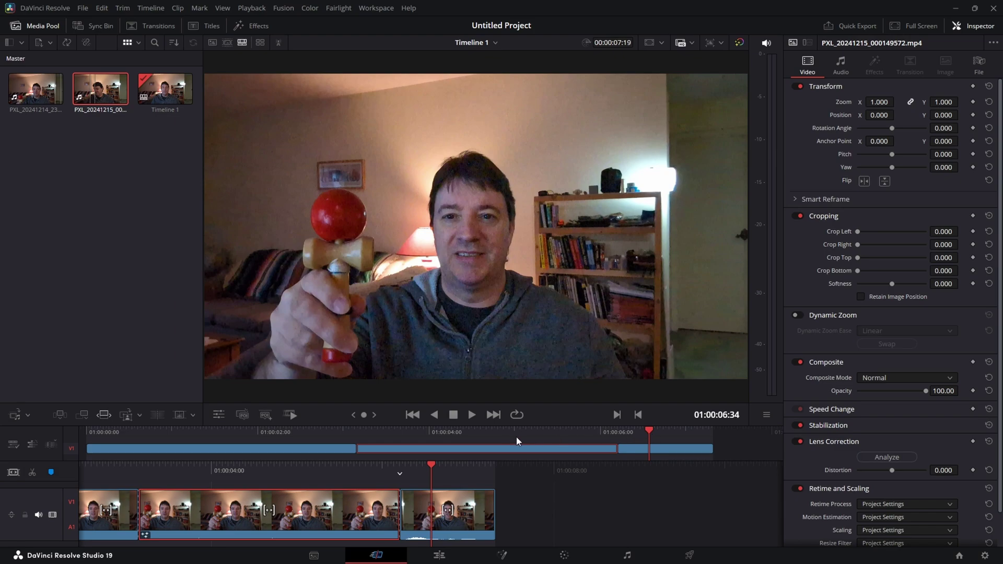